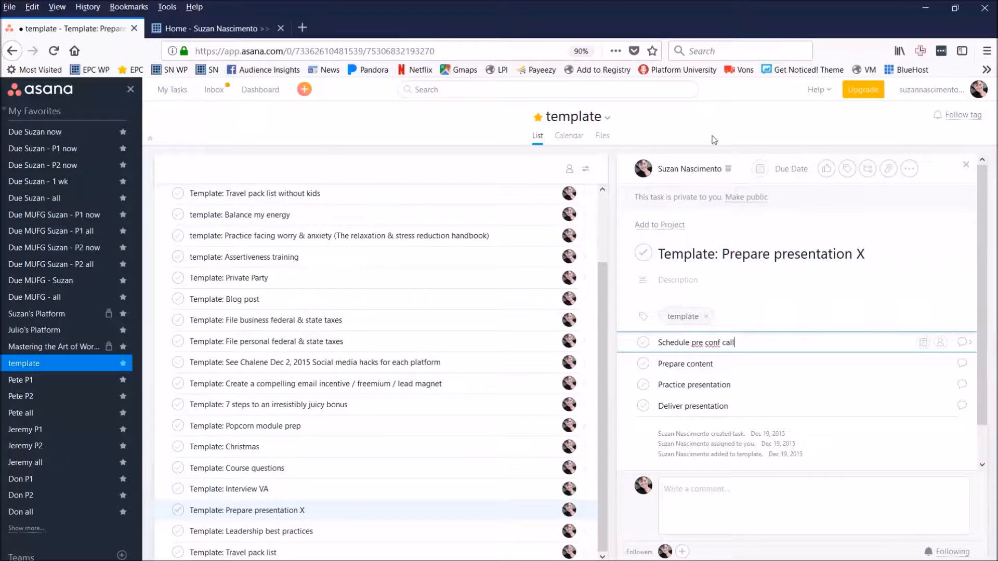
# View the profile settings, including the About Me field, and close them without saving changes.
pyautogui.click(979, 98)
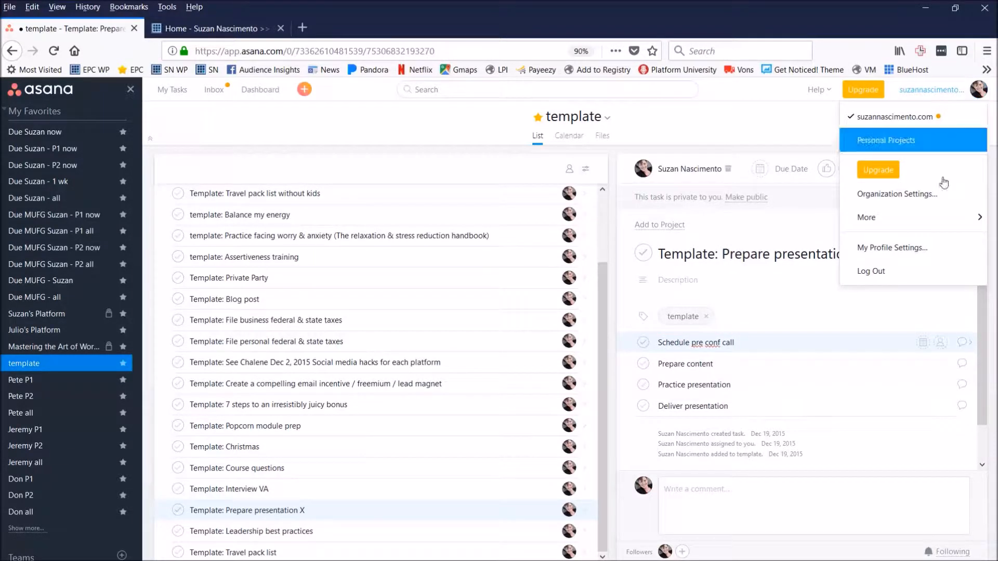
pyautogui.click(925, 253)
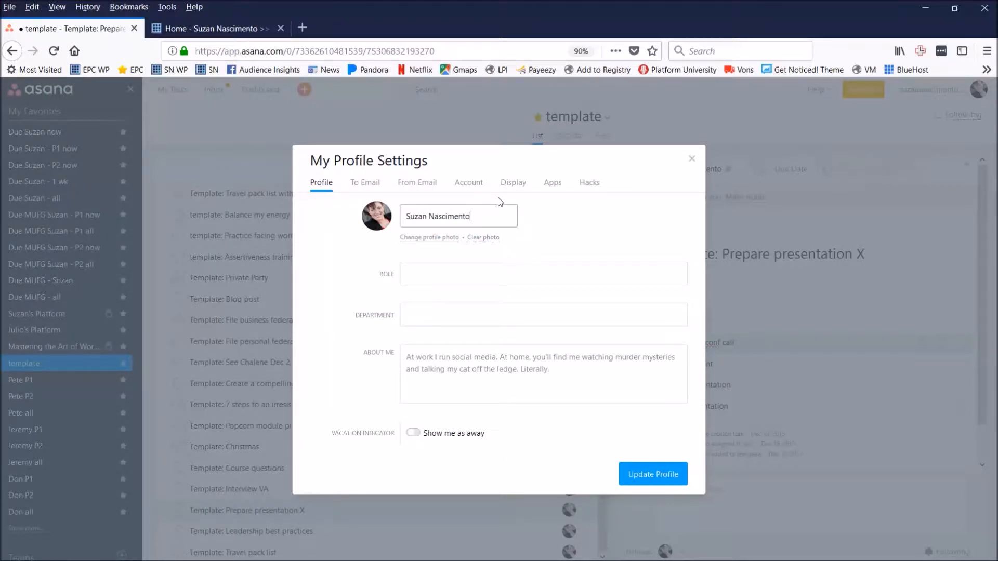
pyautogui.click(584, 378)
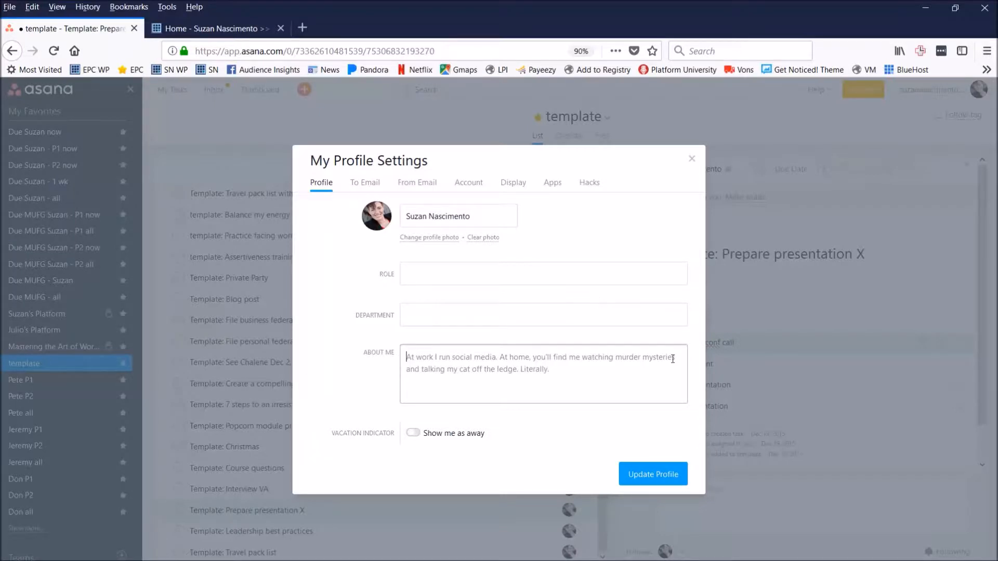
pyautogui.click(692, 160)
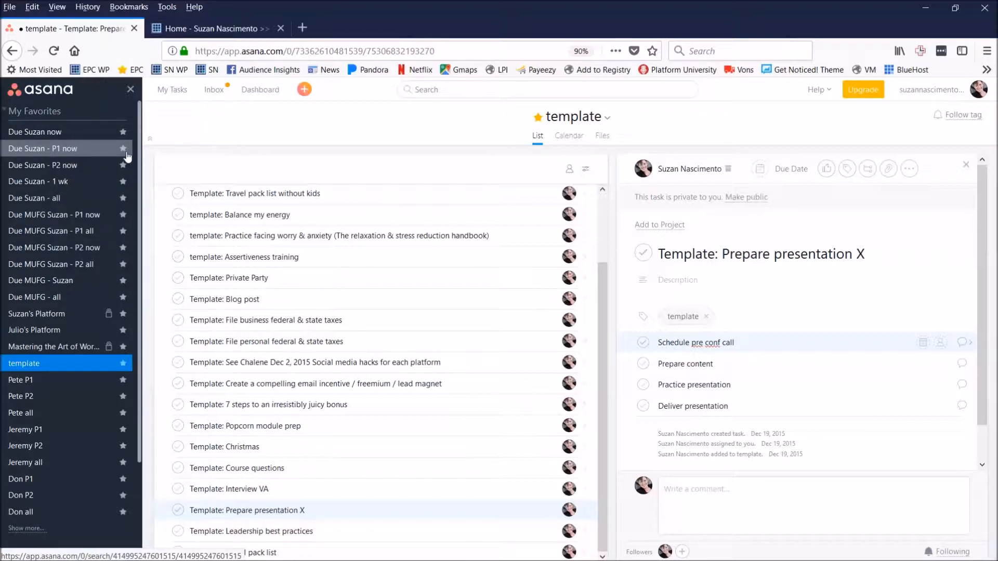
# Show the favorite P1 now task list and look through the remaining favorites, team and projects.
pyautogui.click(67, 151)
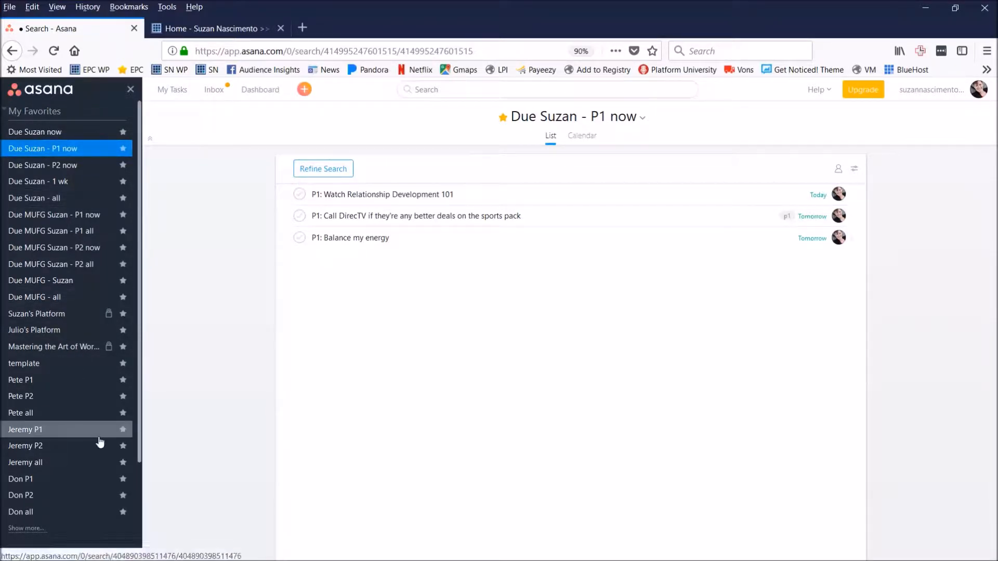
pyautogui.scroll(-3, 48, 227)
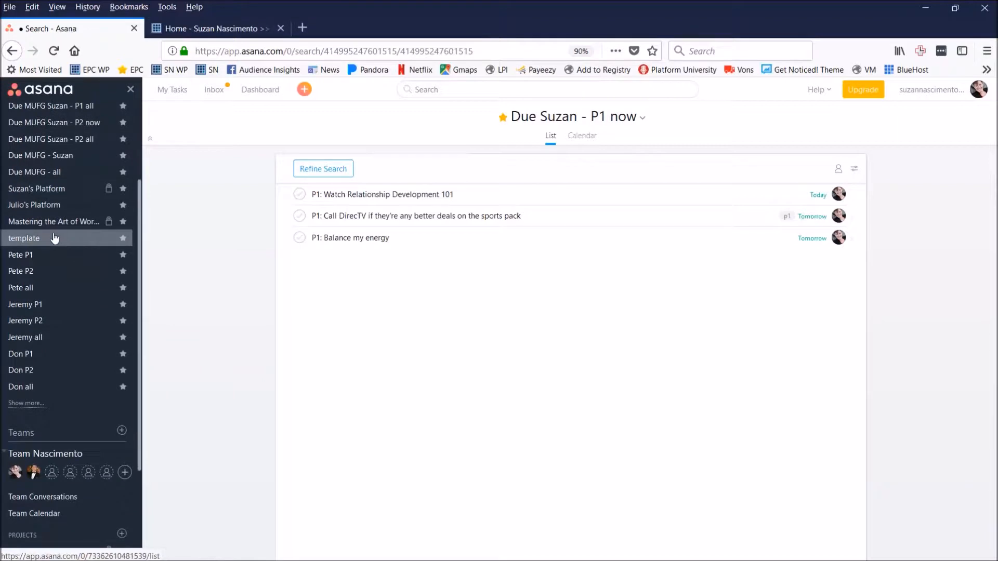
pyautogui.moveTo(33, 472)
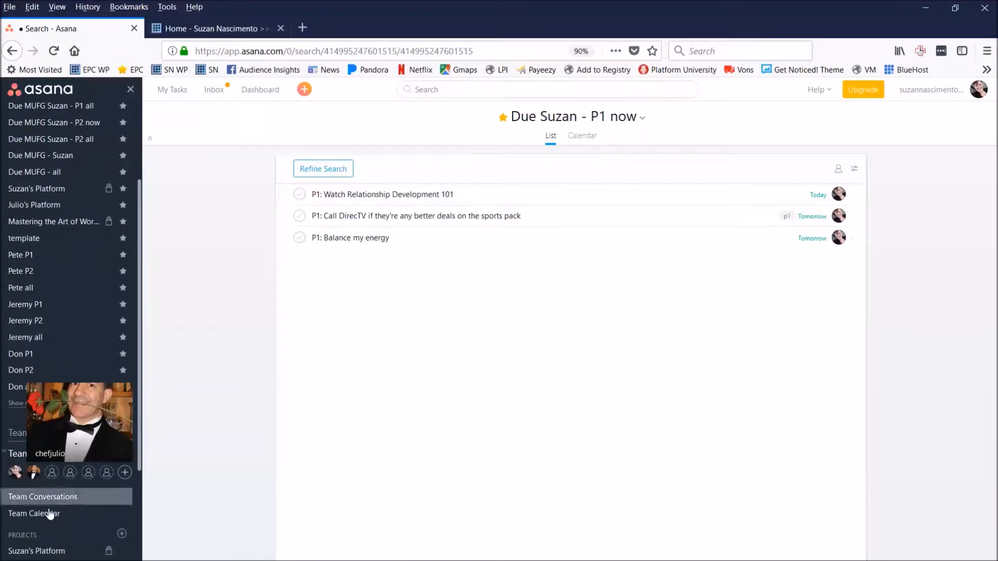
pyautogui.scroll(-2, 60, 543)
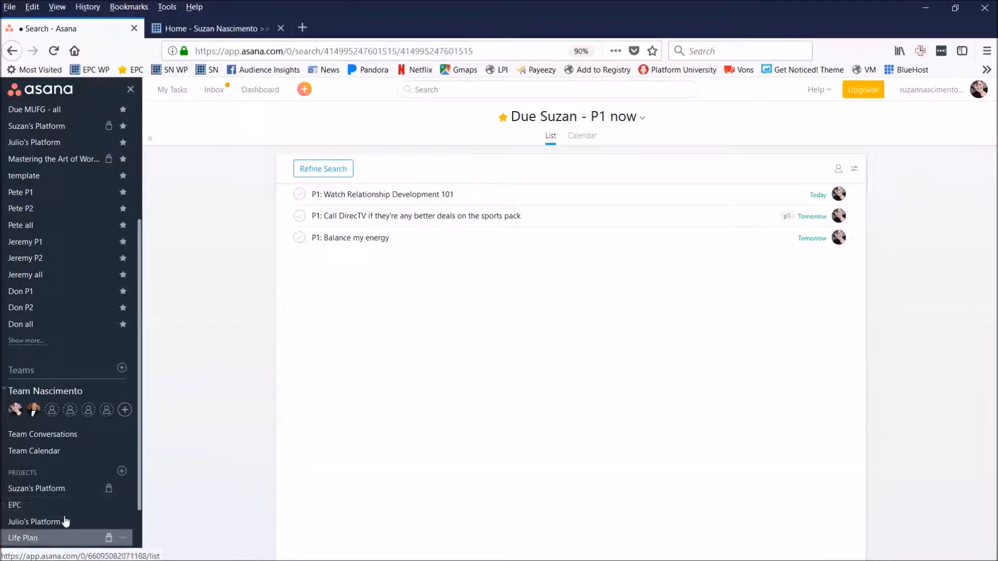
pyautogui.scroll(6, 50, 410)
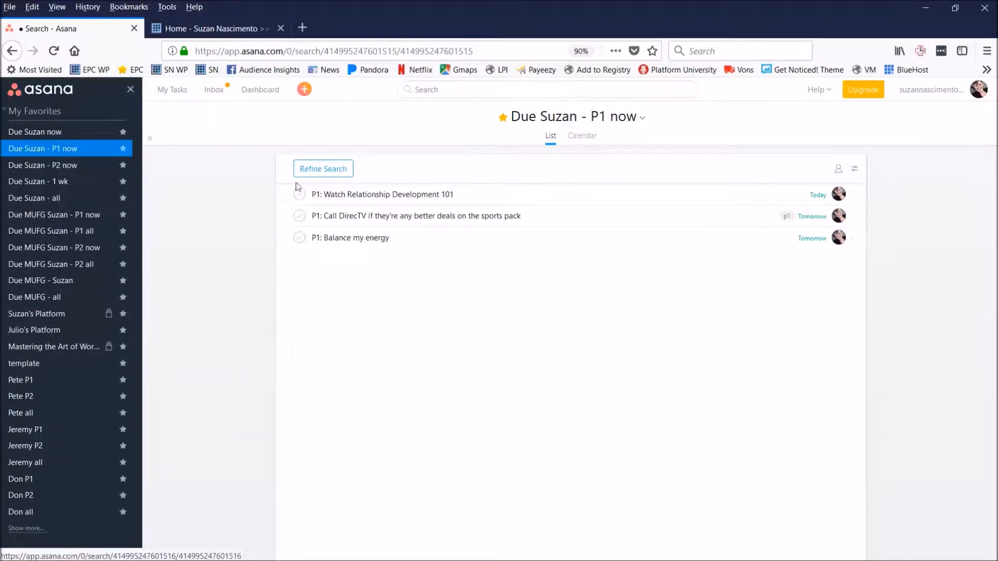
# Examine the due date and repeat options of the "P1: Watch Relationship Development 101" task, keeping its current settings.
pyautogui.click(469, 195)
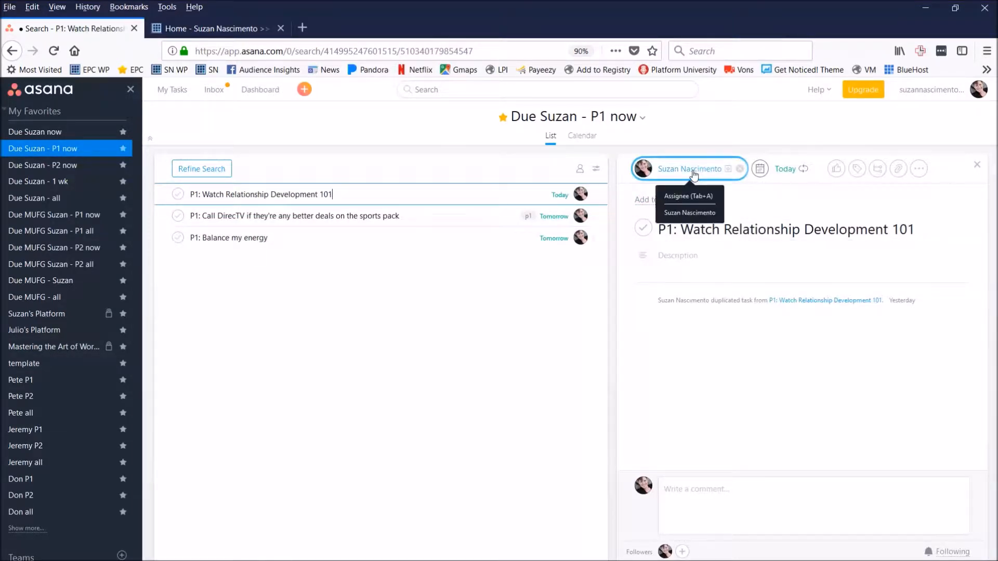
pyautogui.click(800, 169)
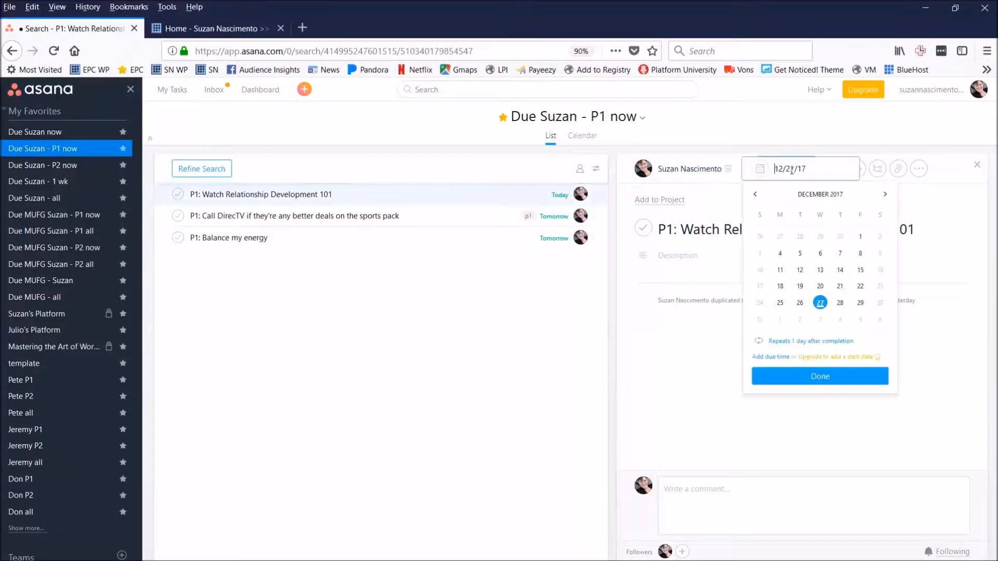
pyautogui.click(839, 342)
pyautogui.click(799, 344)
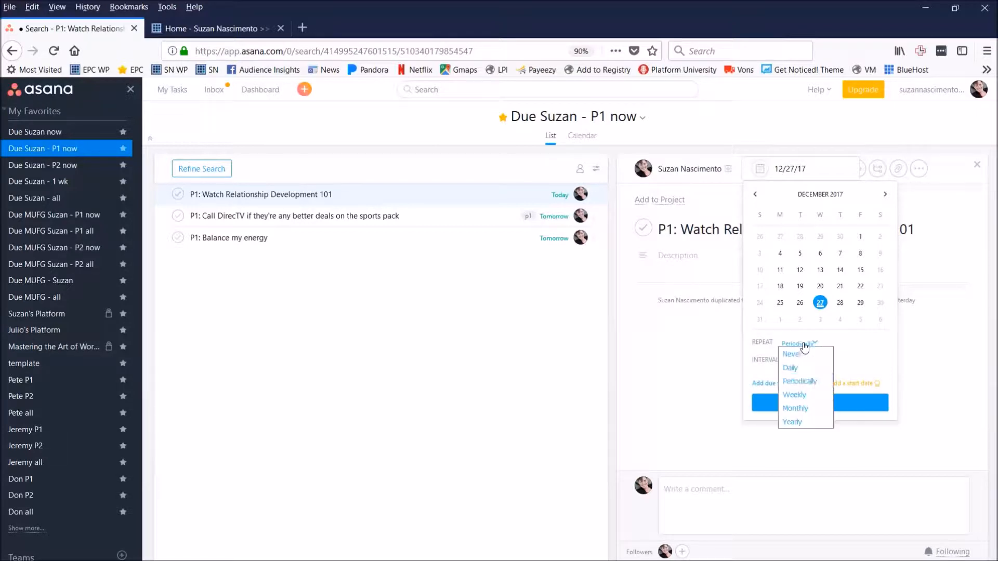
pyautogui.click(868, 353)
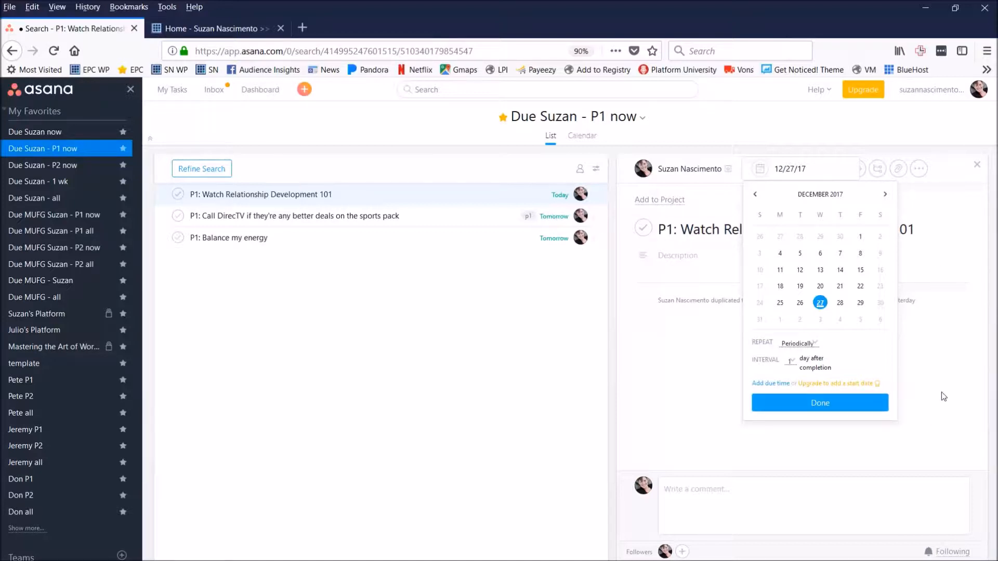
pyautogui.click(818, 172)
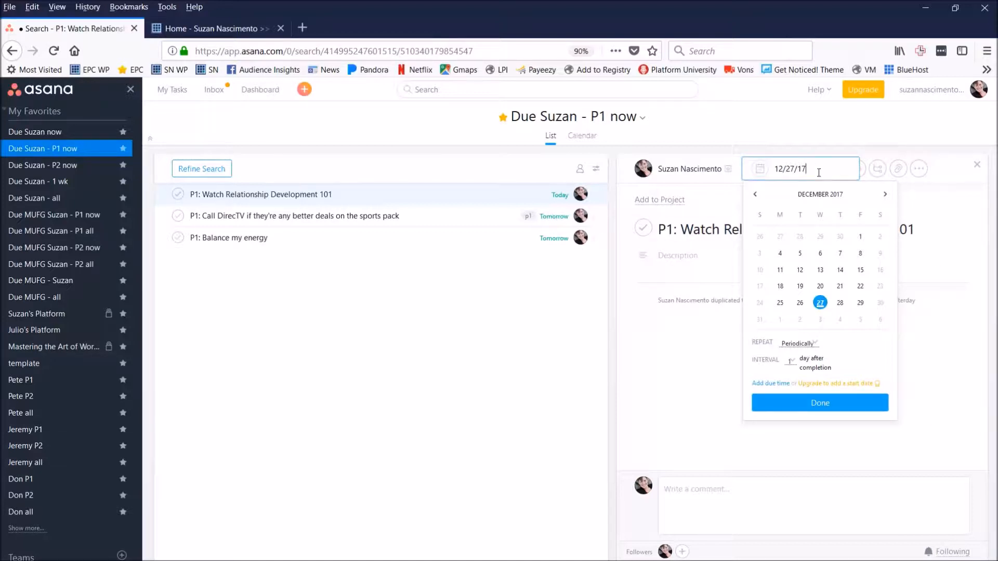
pyautogui.click(837, 403)
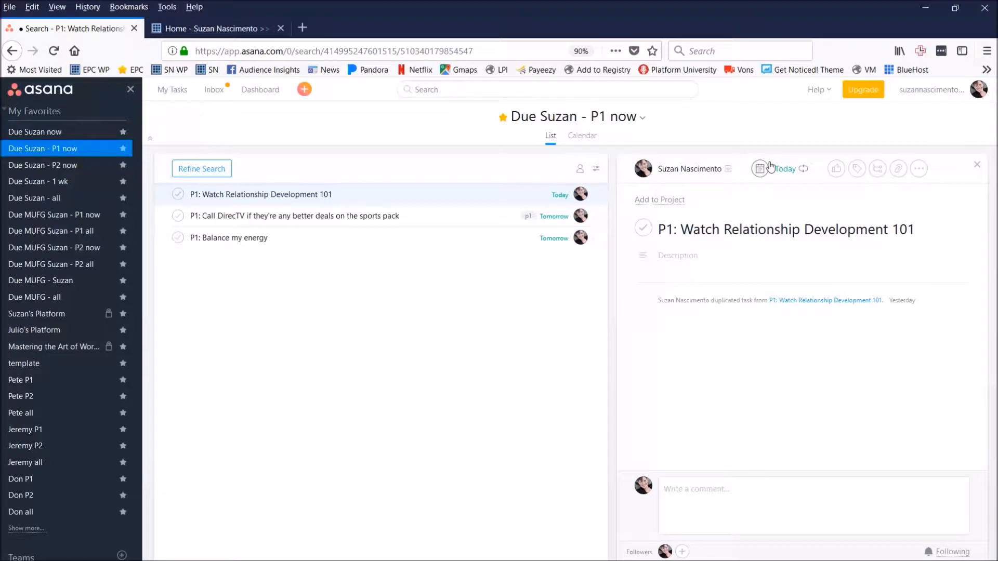
# Look at the Spiritual subtask of "P1: Balance my energy" and return to the parent task.
pyautogui.click(270, 238)
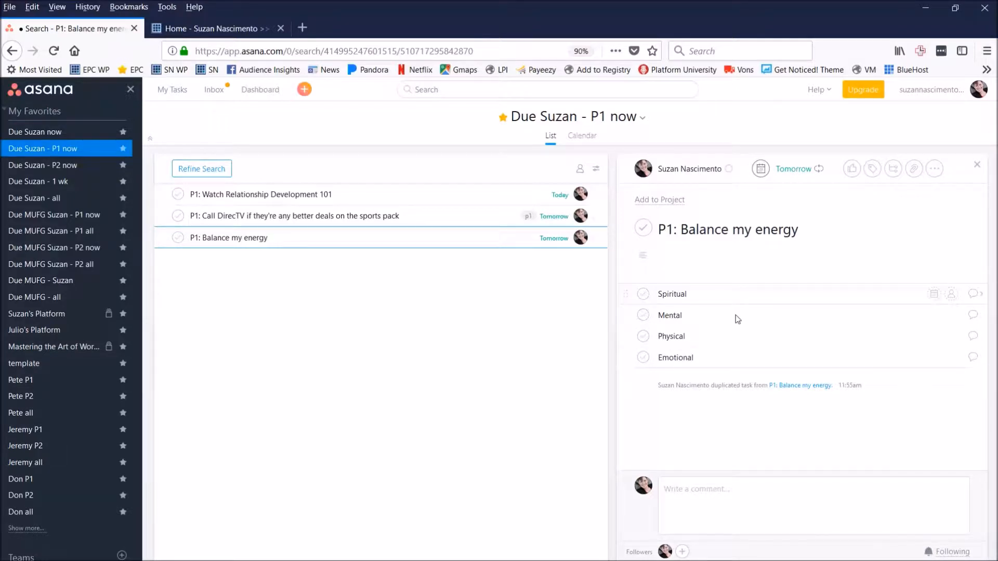
pyautogui.click(974, 295)
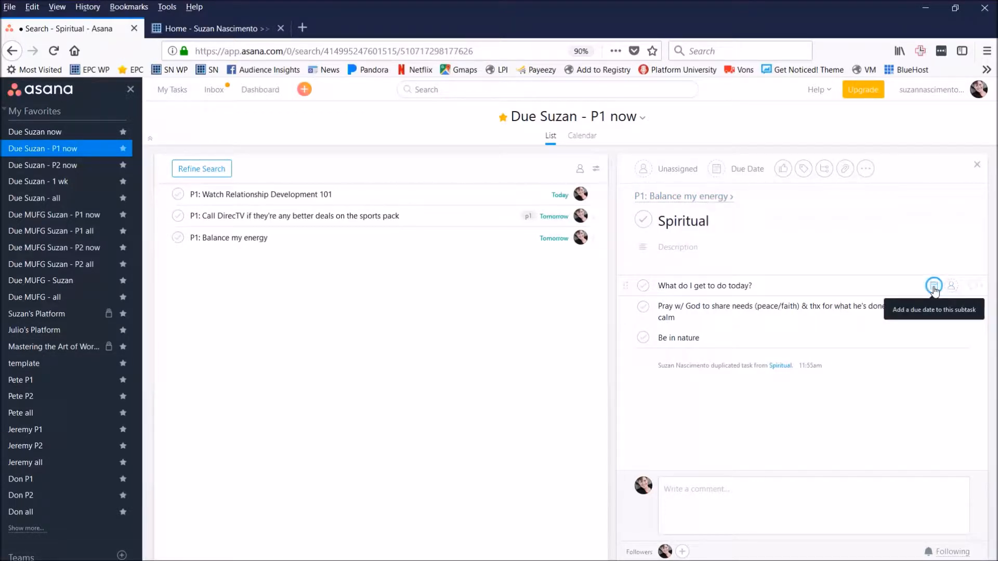
pyautogui.click(719, 200)
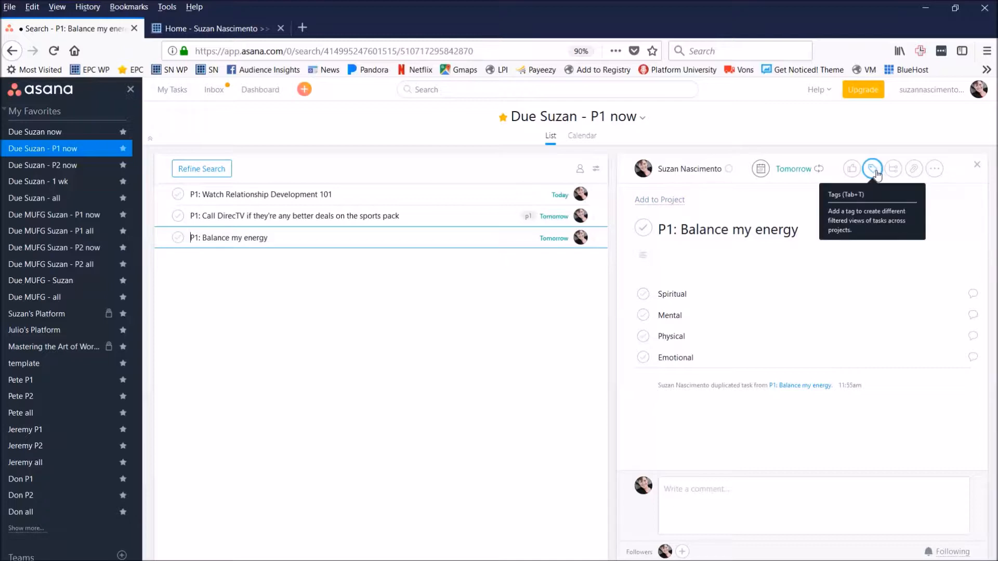
# View the "P1: Balance my energy" task in full screen and return to the list.
pyautogui.click(936, 171)
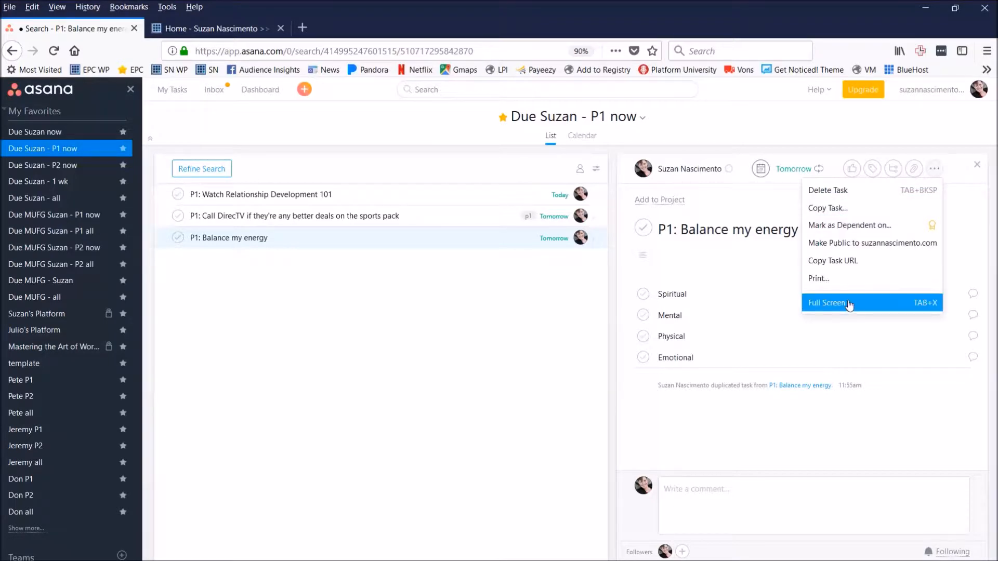
pyautogui.click(883, 304)
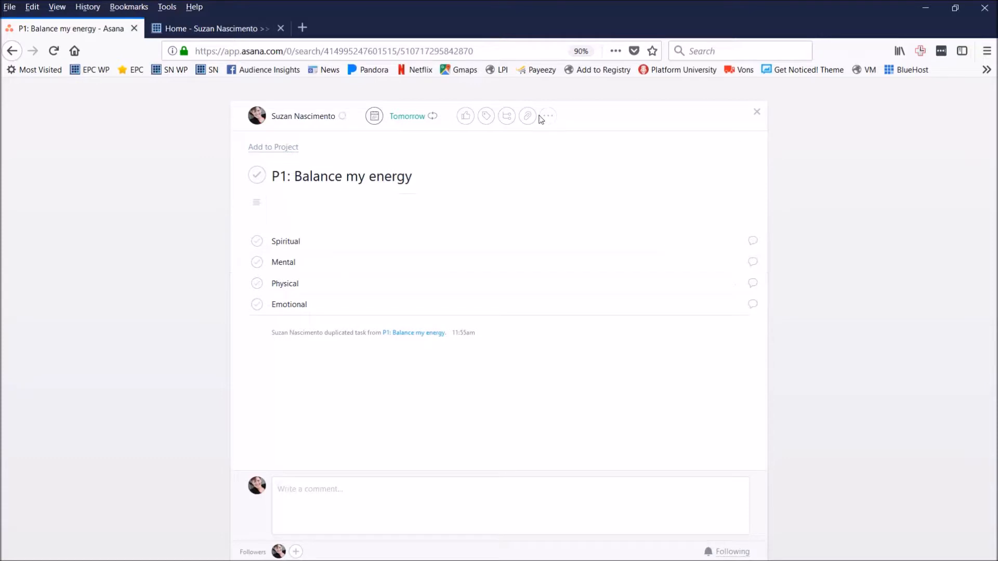
pyautogui.click(757, 112)
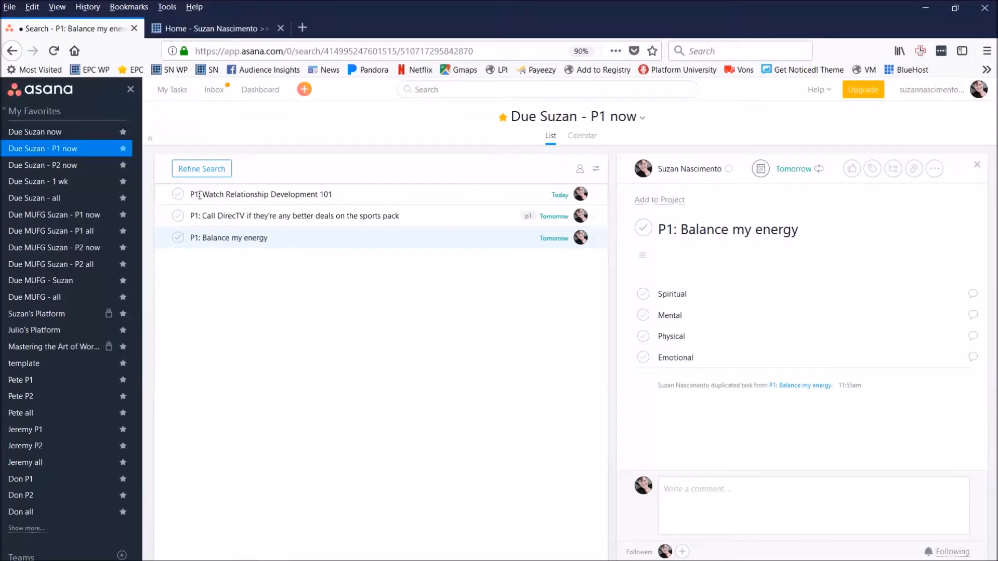
# View the favorite P2 now list, and show the combined due-now list sorted by Due Date.
pyautogui.click(92, 171)
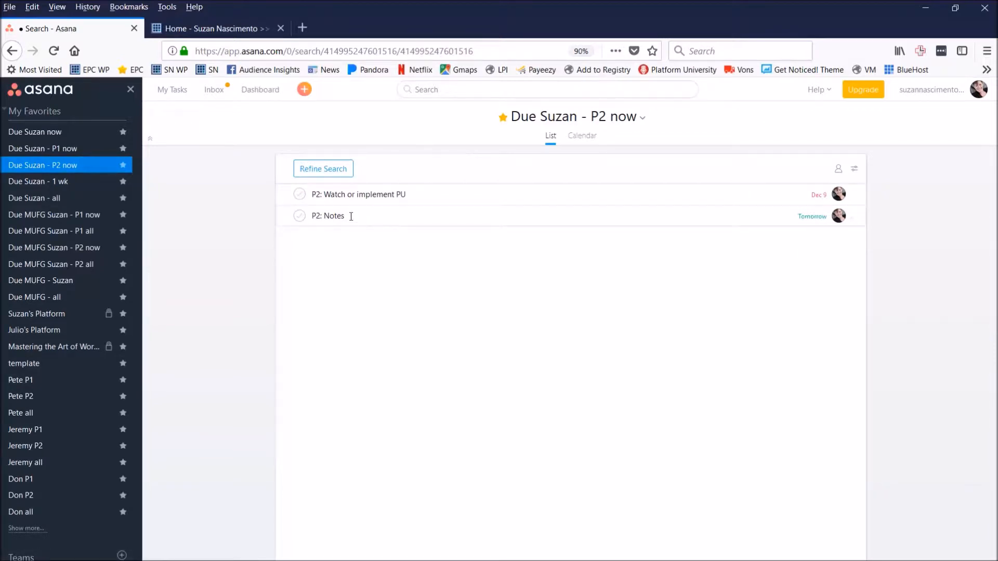
pyautogui.click(58, 136)
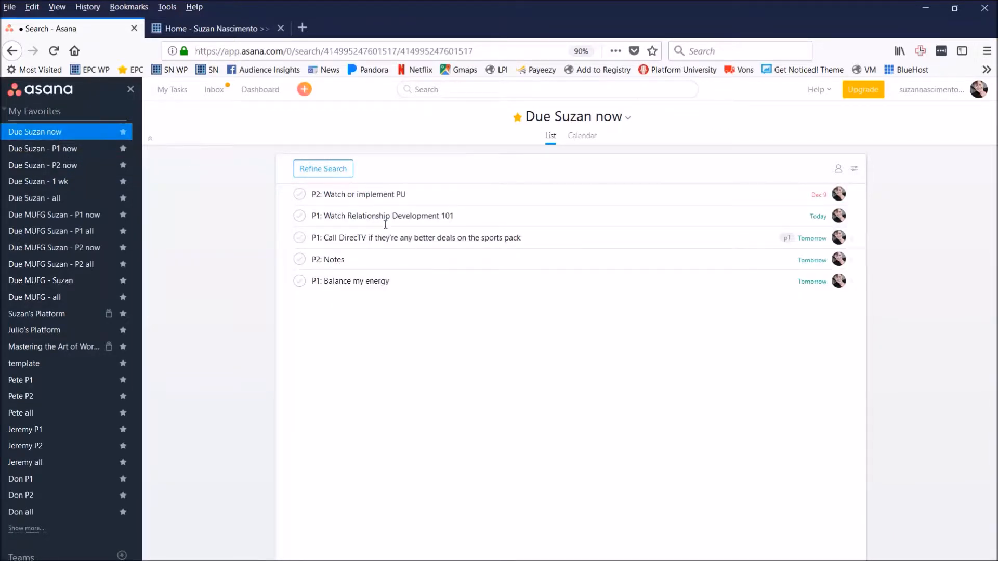
pyautogui.click(854, 169)
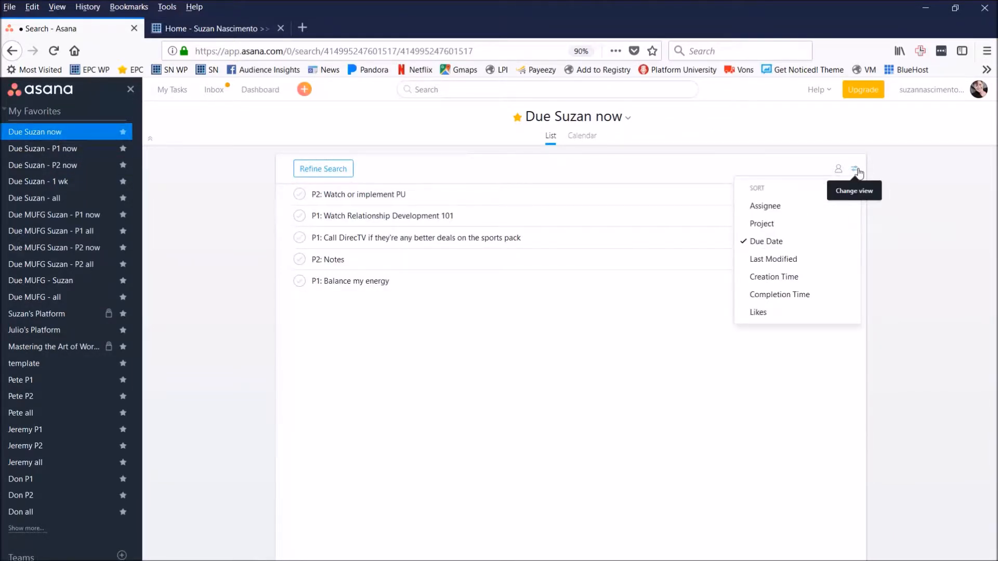
pyautogui.click(793, 242)
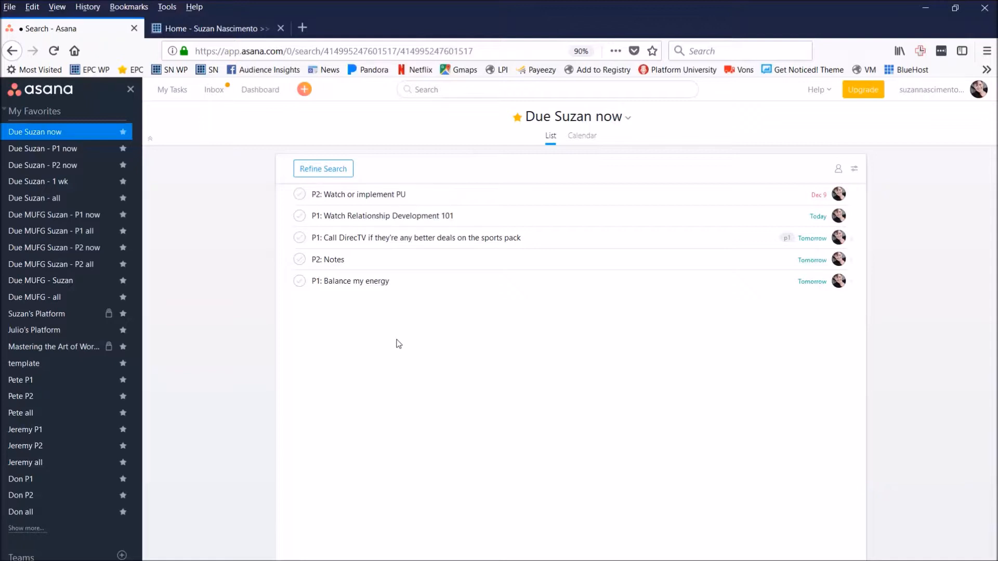
# Examine the Copy Task options for "P1: Balance my energy" in the P1 now list without creating a copy.
pyautogui.click(92, 150)
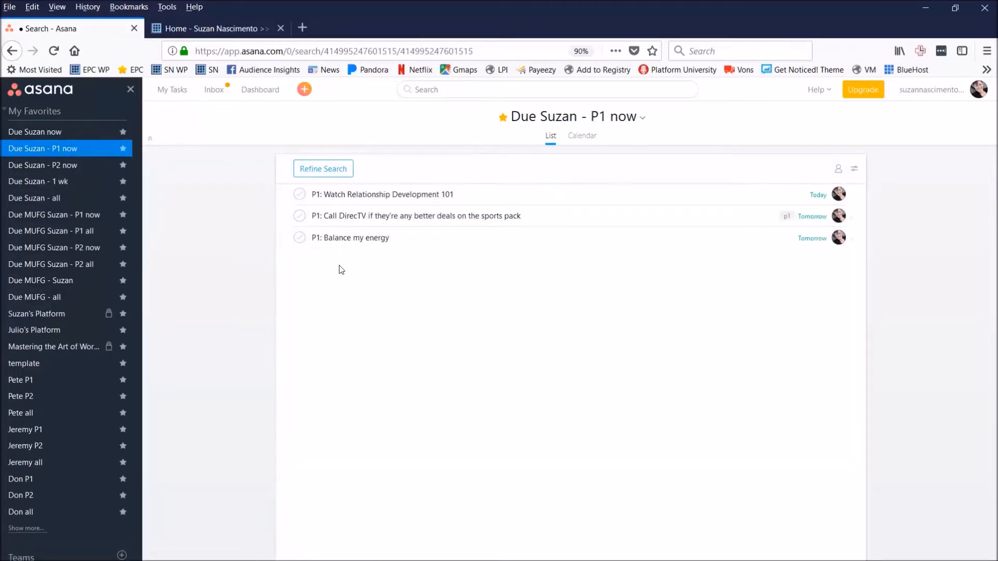
pyautogui.click(399, 242)
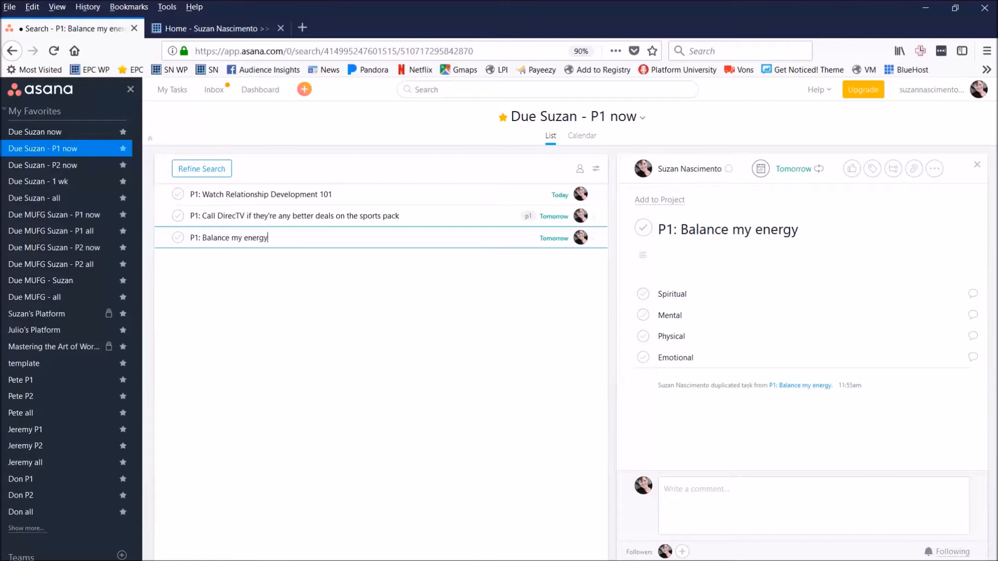
pyautogui.click(934, 169)
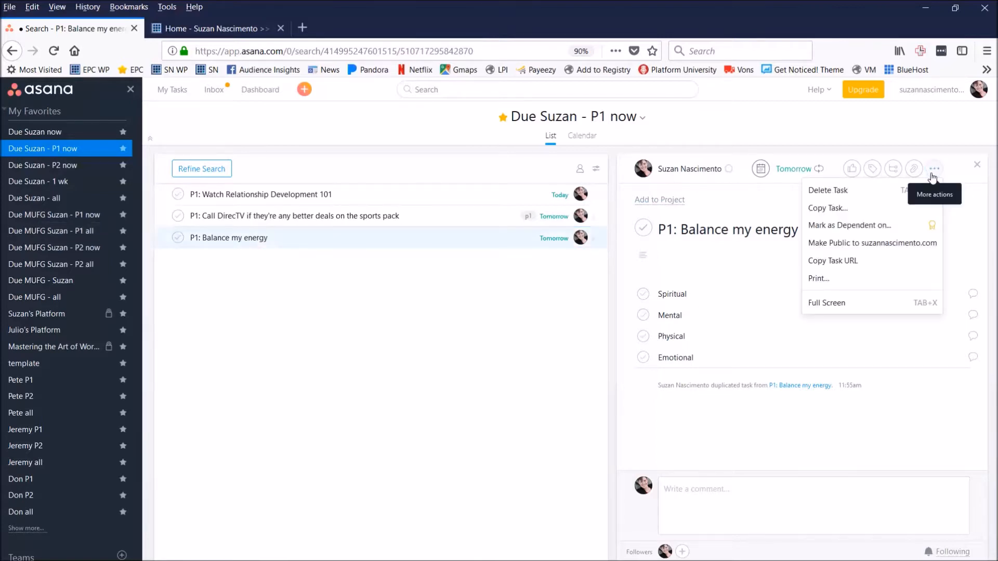
pyautogui.click(867, 209)
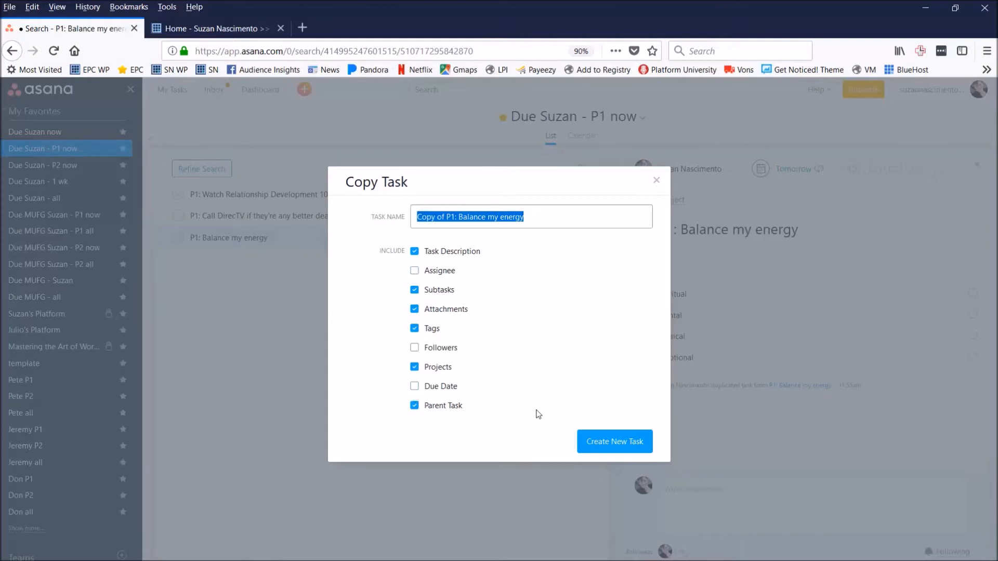
pyautogui.click(656, 181)
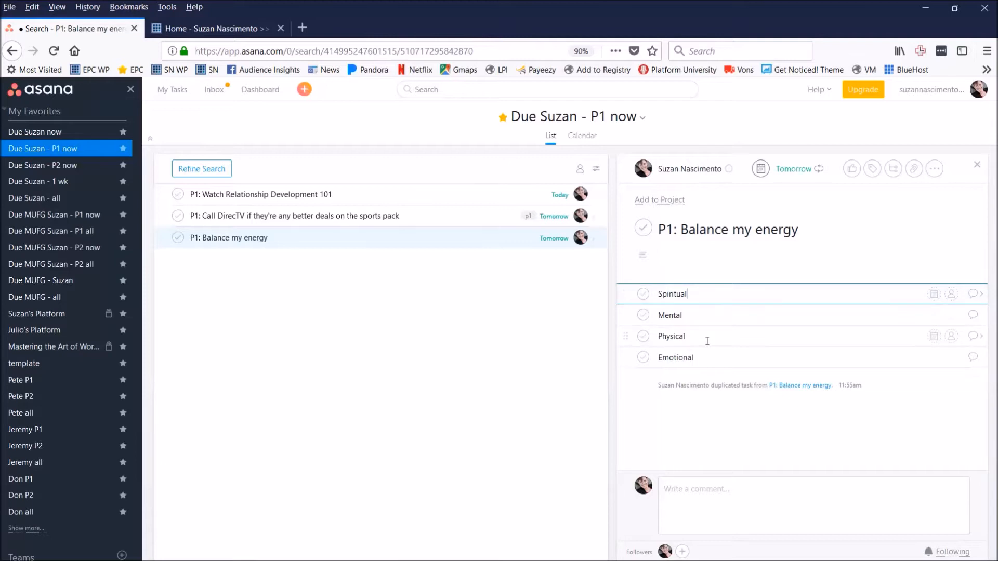
# Copy the four subtasks from Spiritual to Emotional in the "P1: Balance my energy" task.
pyautogui.keyDown('shift'); pyautogui.click(707, 357); pyautogui.keyUp('shift')
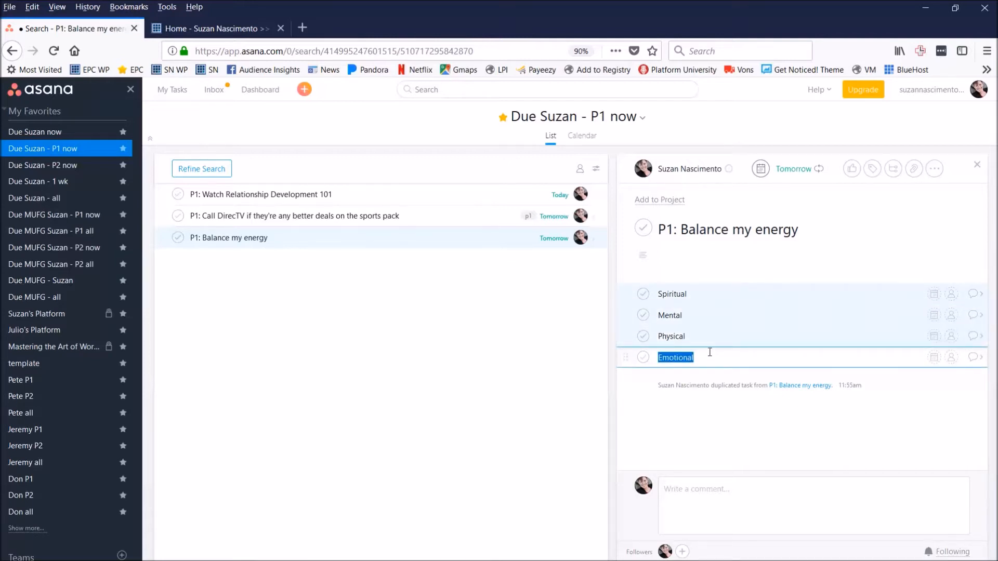
pyautogui.rightClick(718, 354)
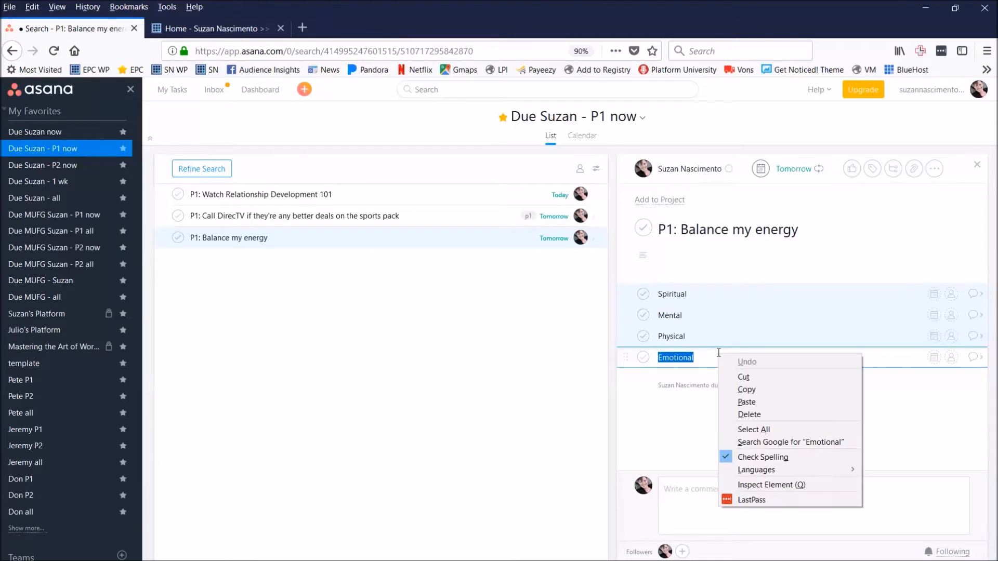
pyautogui.click(759, 390)
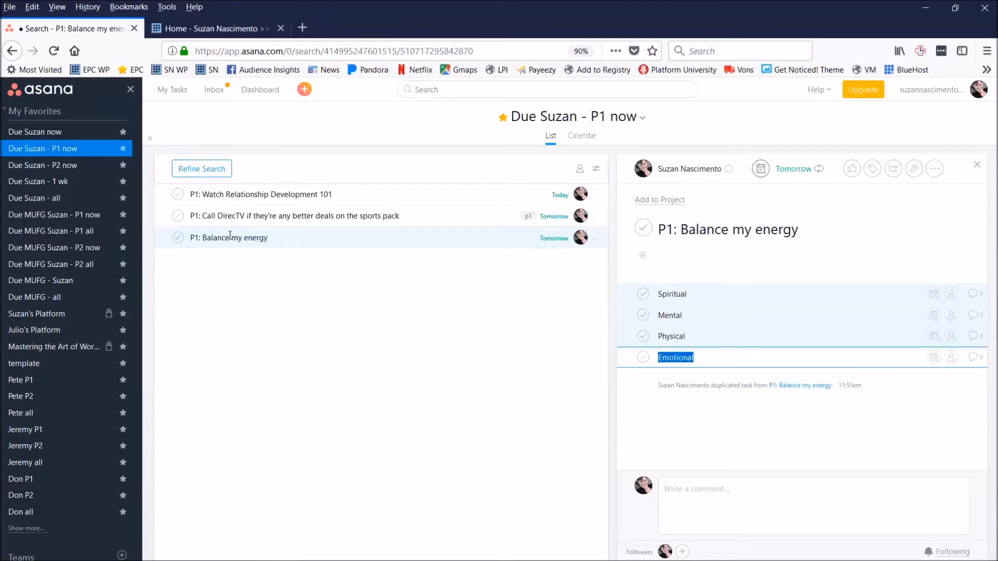
# Remove the p1 tag from the task about calling DirecTV for better sports pack deals.
pyautogui.click(253, 214)
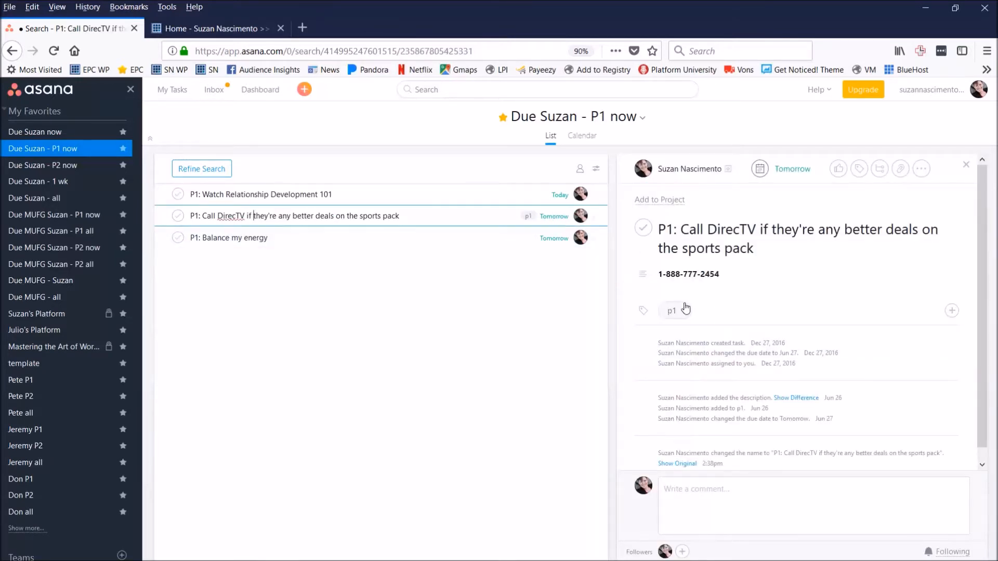
pyautogui.click(683, 310)
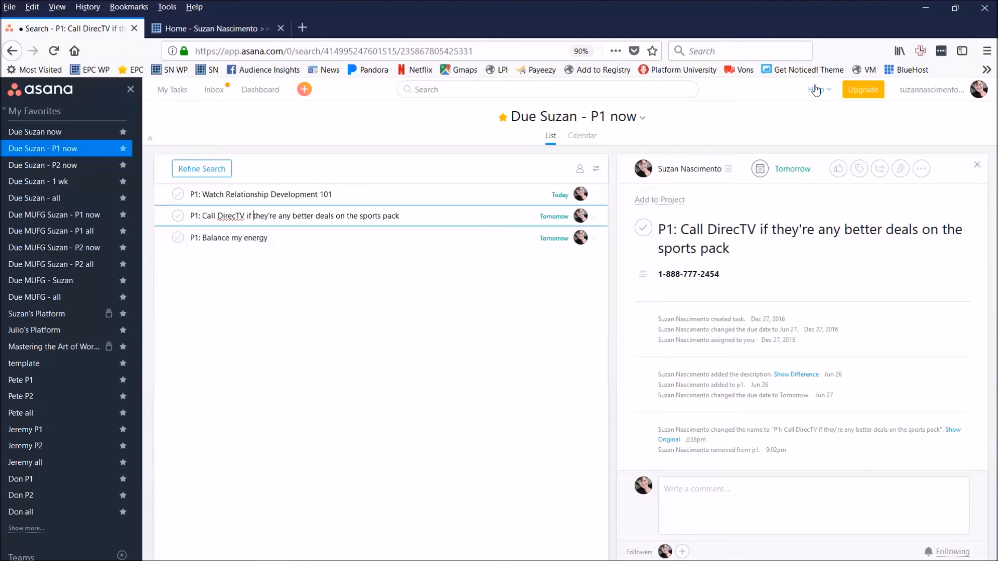
# View My Tasks and the Dashboard, and return to the favorite P1 now list.
pyautogui.click(175, 94)
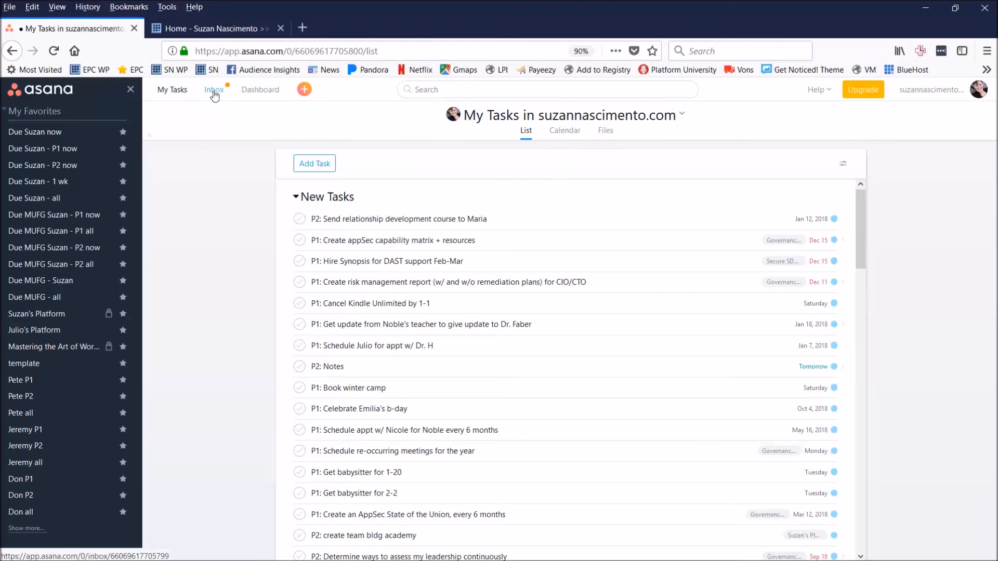
pyautogui.click(263, 92)
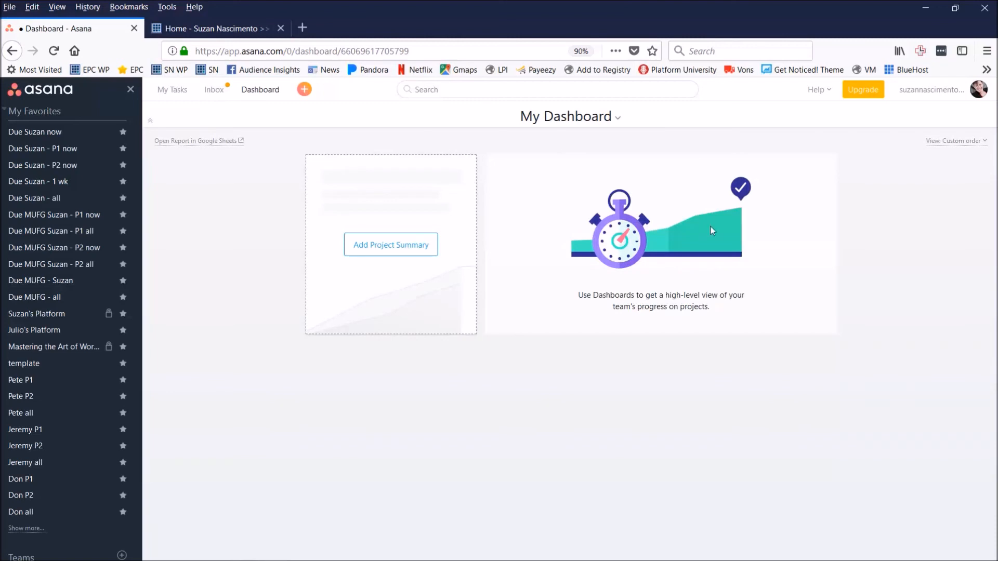
pyautogui.click(73, 150)
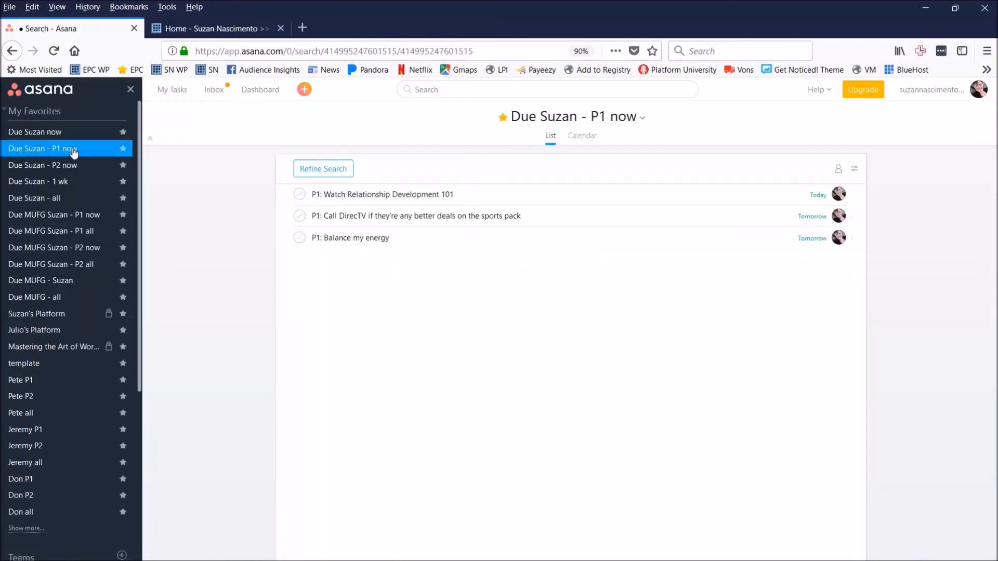